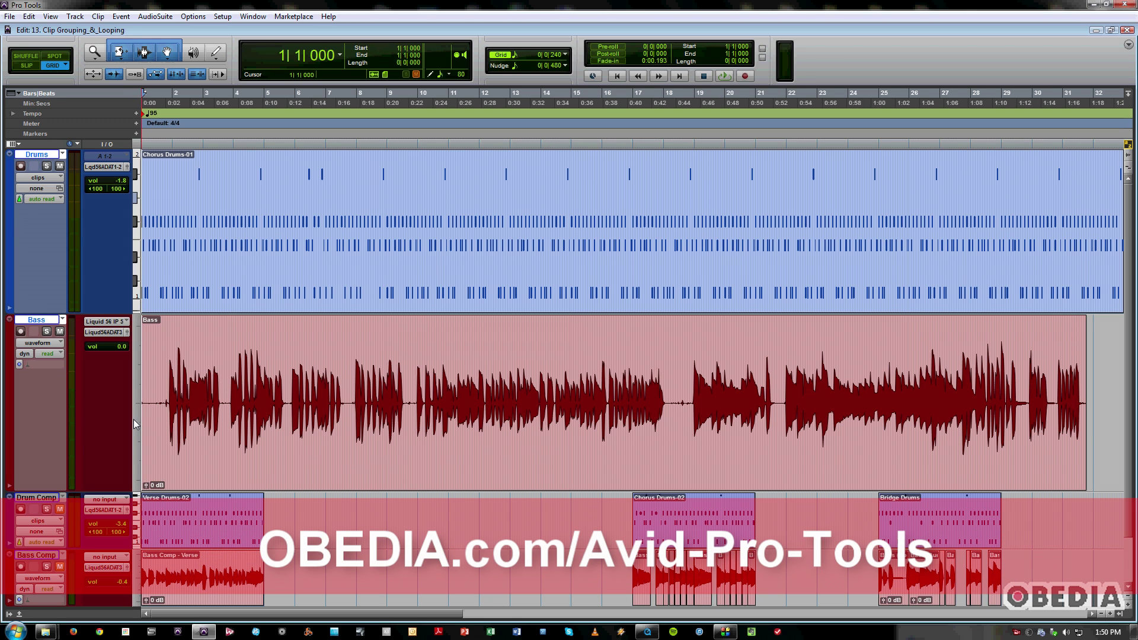
Step: Play the session, then select and deselect the Verse, Chorus and Bridge drum clips
key("space")
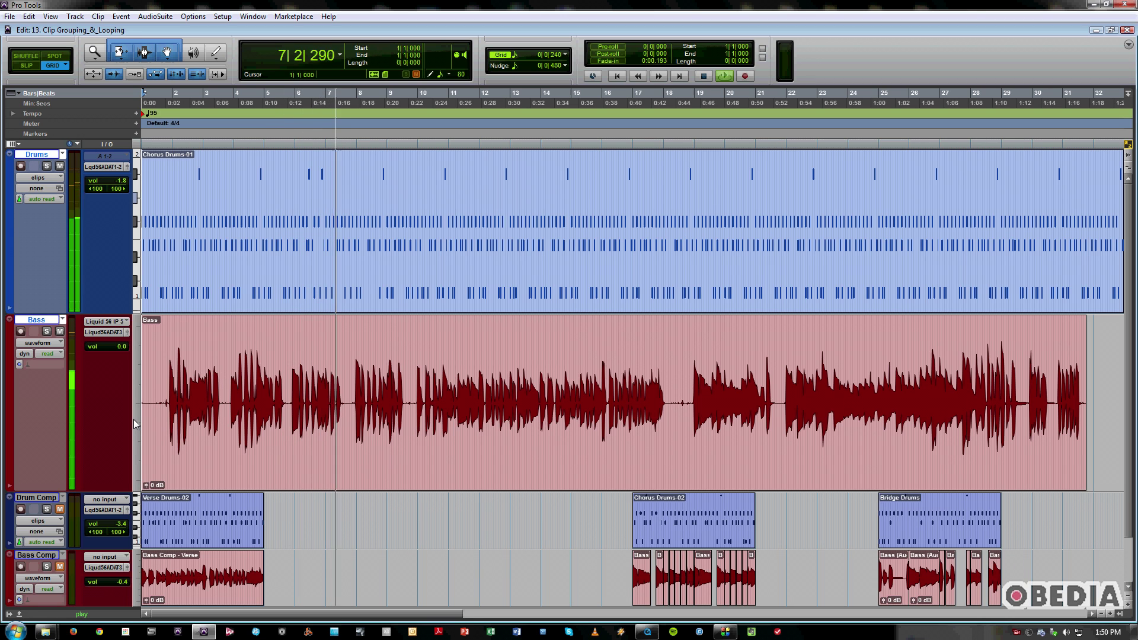
key("space")
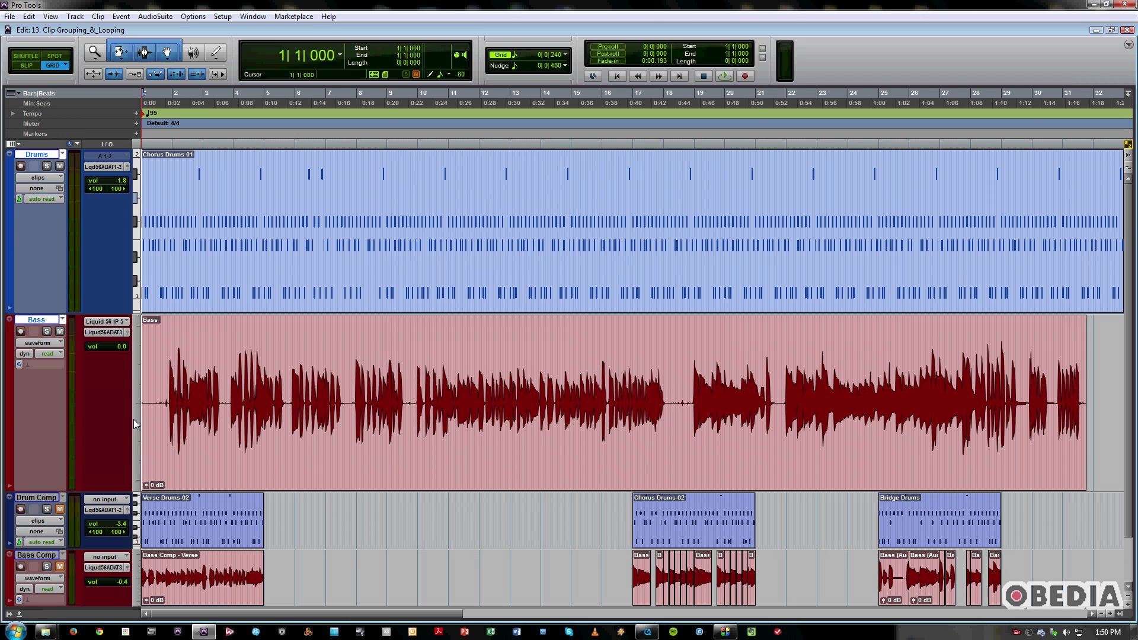
left_click(165, 541)
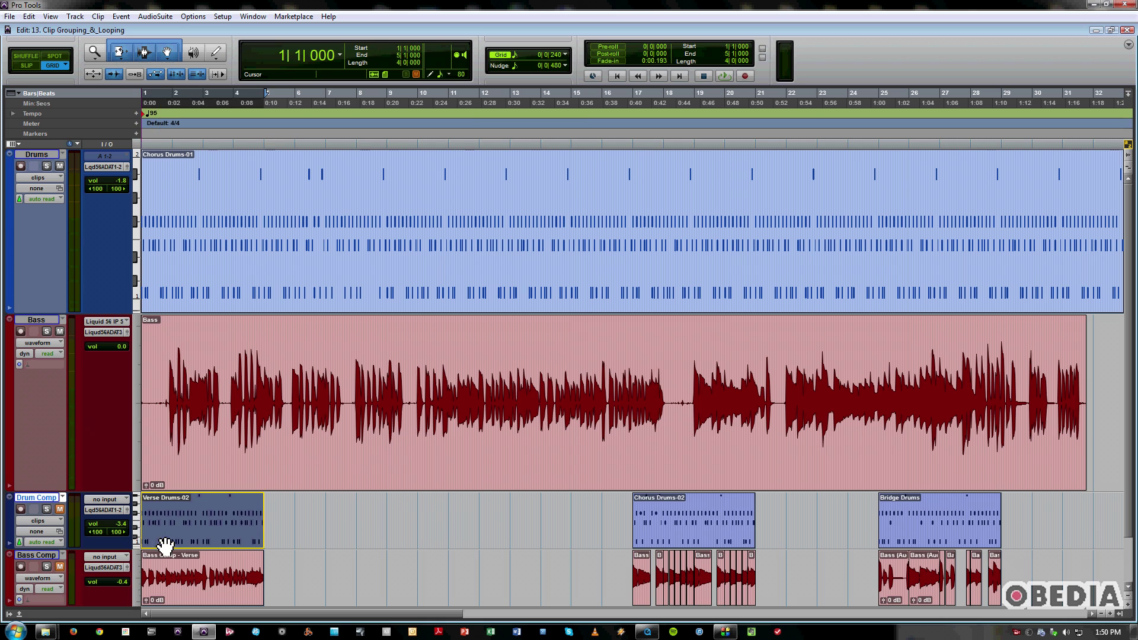
left_click(737, 535)
left_click(949, 533)
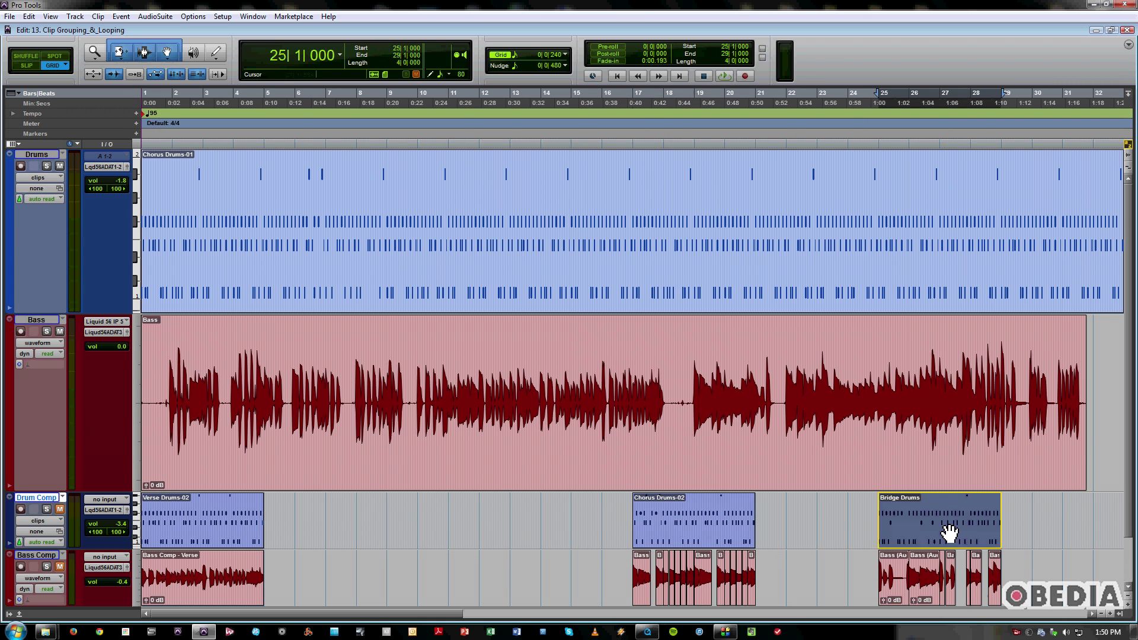
left_click(318, 509)
Step: Select a range across the Drums and Bass tracks and bring up the track-name menu to hide them
left_click(241, 363)
left_click_drag(243, 363, 218, 259)
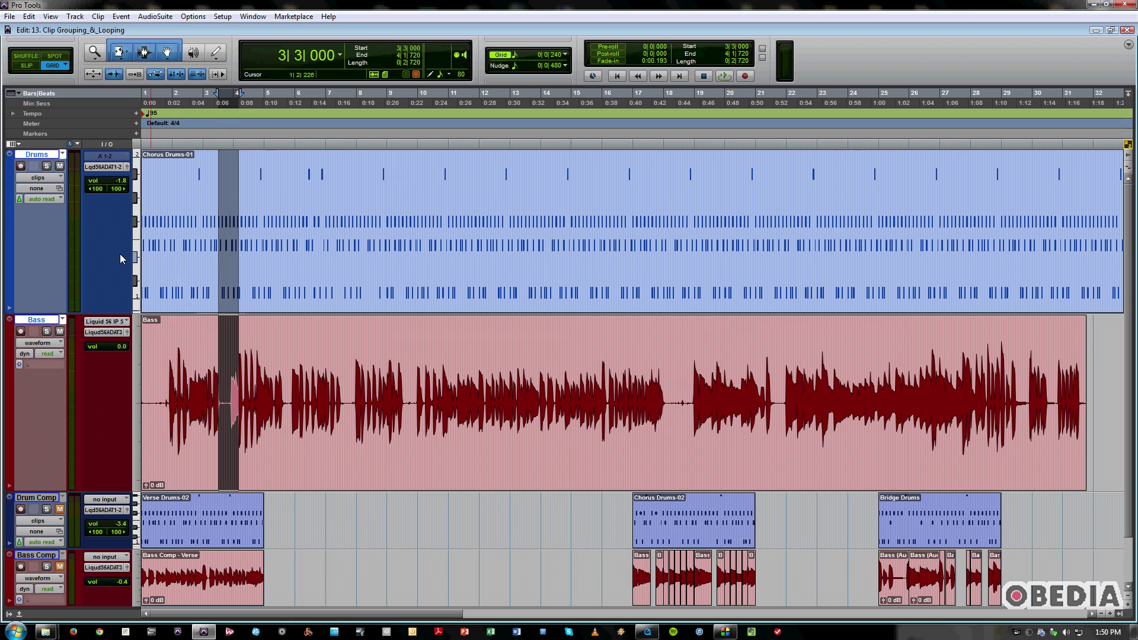
right_click(30, 155)
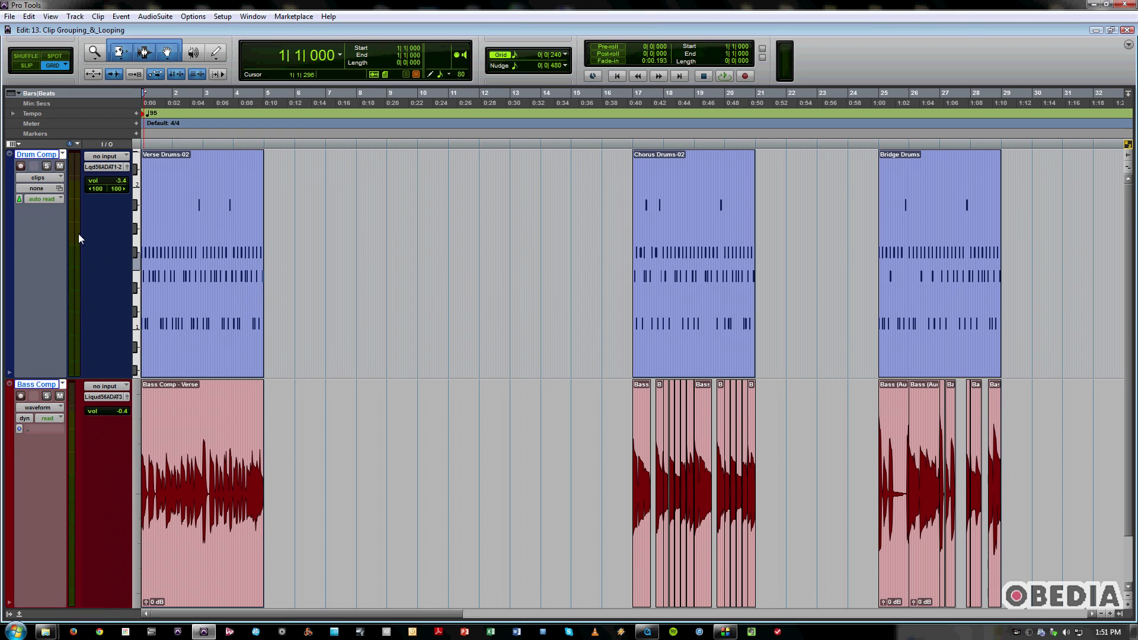
Step: Switch the Trim tool to Loop mode and loop Verse Drums-02 out to bar 17
left_click(120, 53)
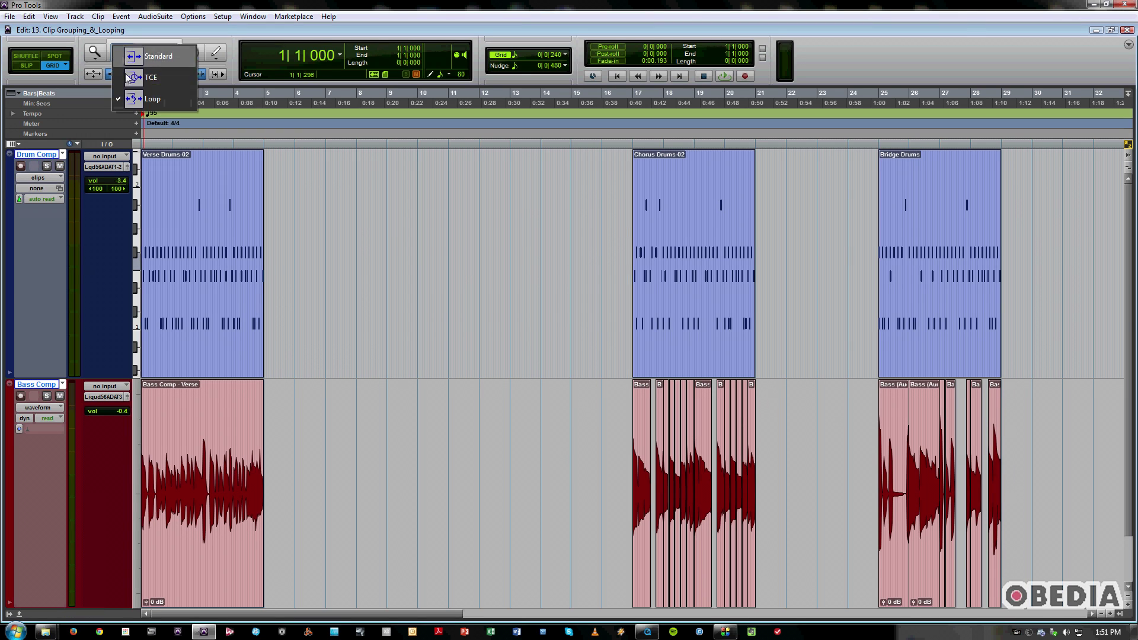
left_click(131, 99)
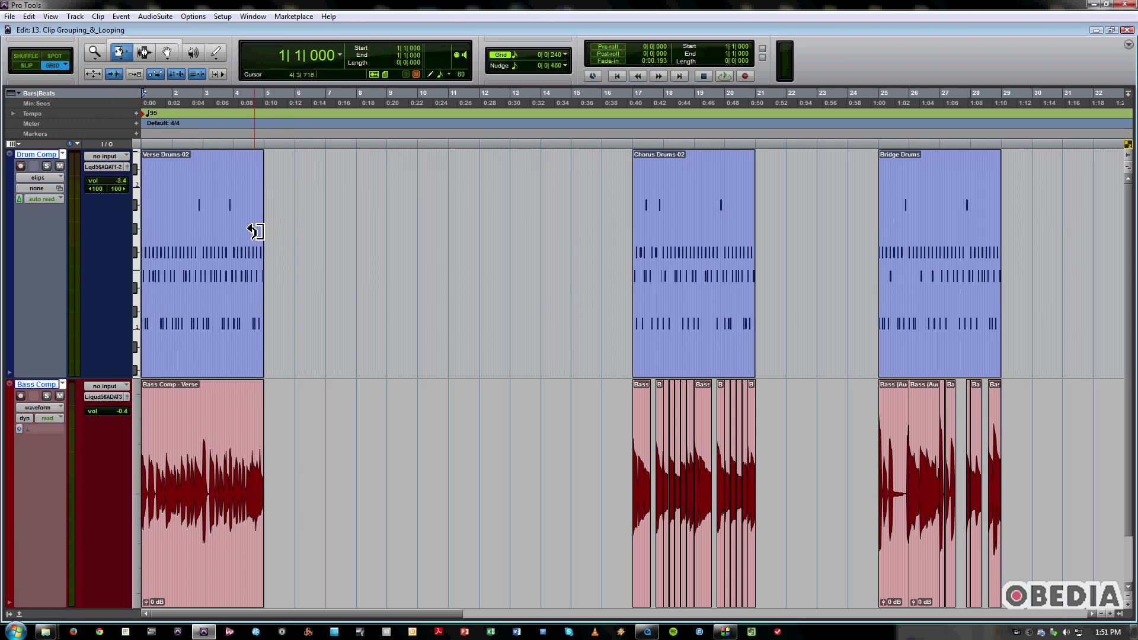
left_click_drag(255, 231, 635, 239)
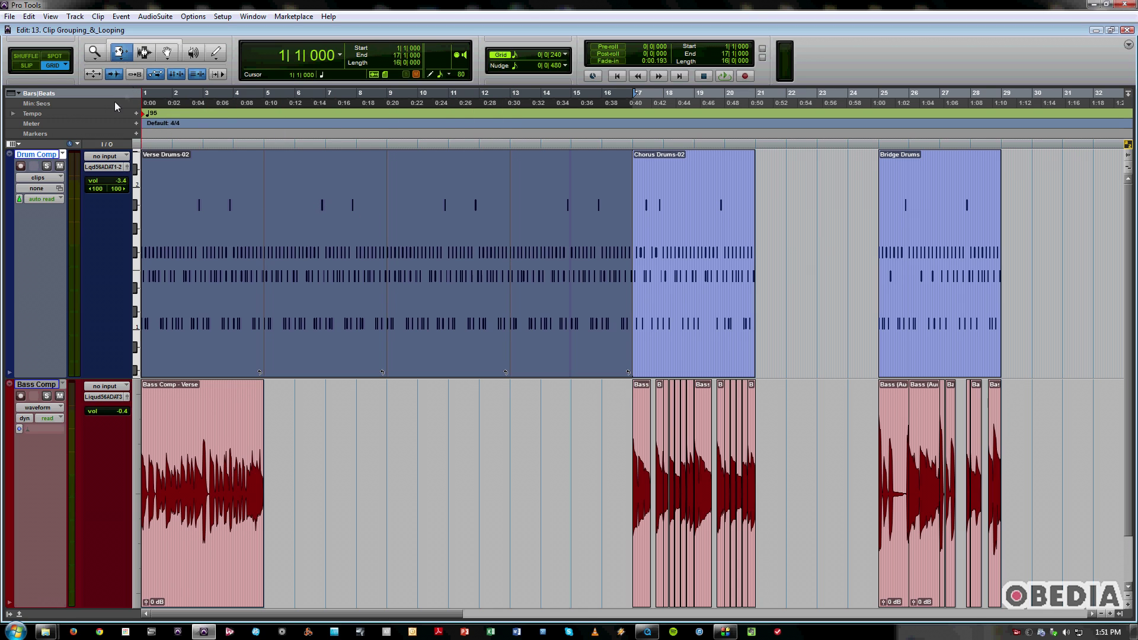
Step: Undo the loop, try a Standard trim of Verse Drums-02 to about bar 8, then undo it
key("ctrl+z")
left_click(121, 54)
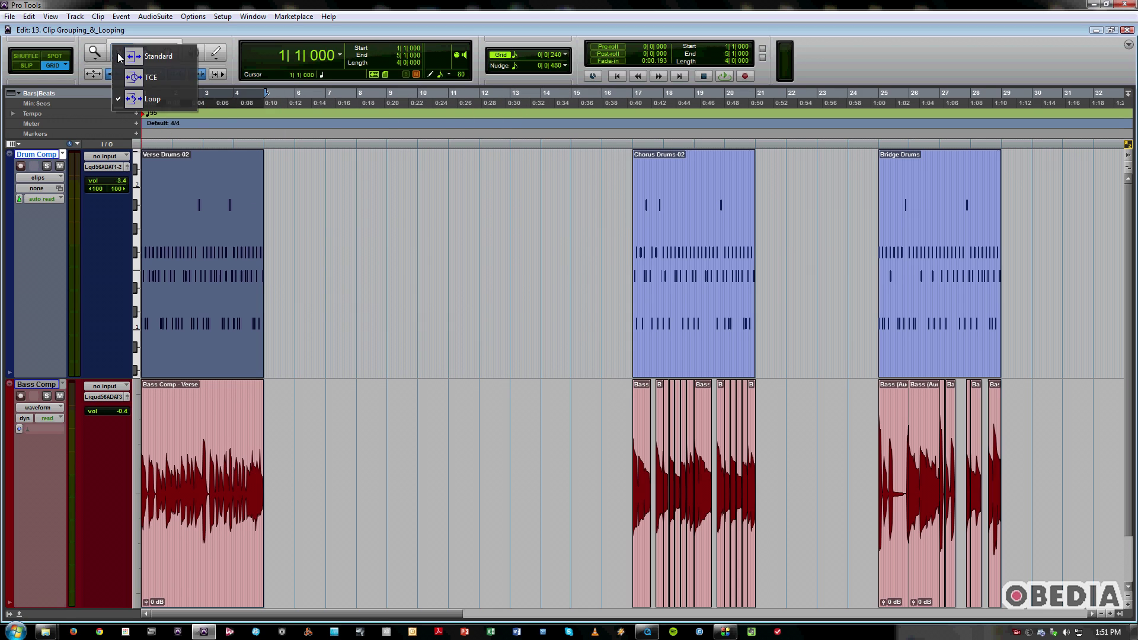
left_click(130, 57)
left_click_drag(262, 249, 374, 253)
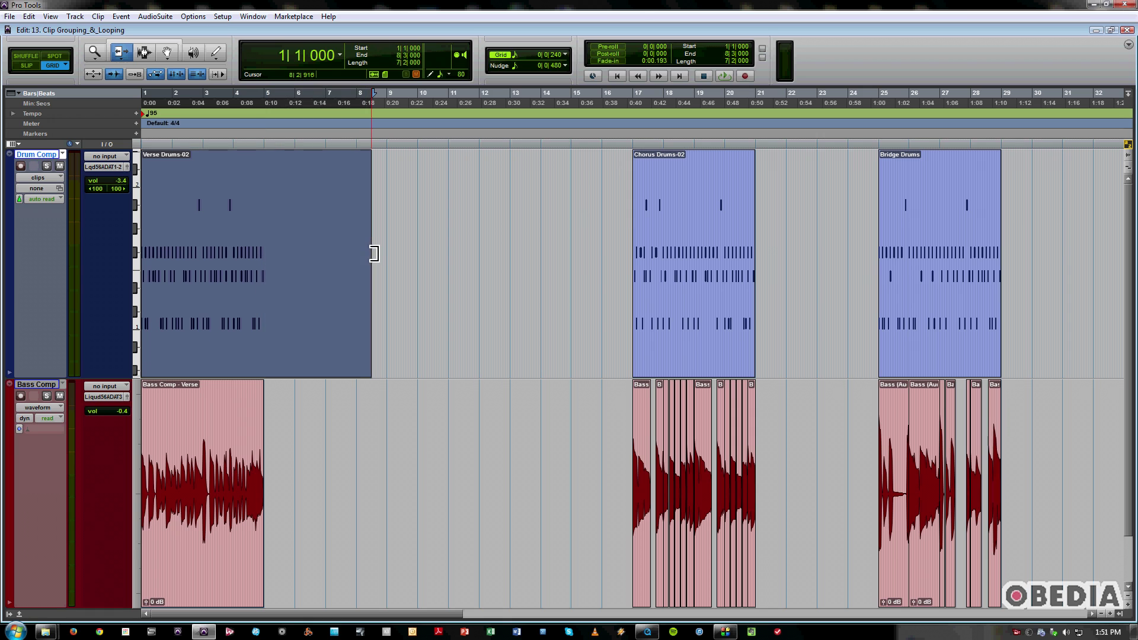
left_click(274, 119)
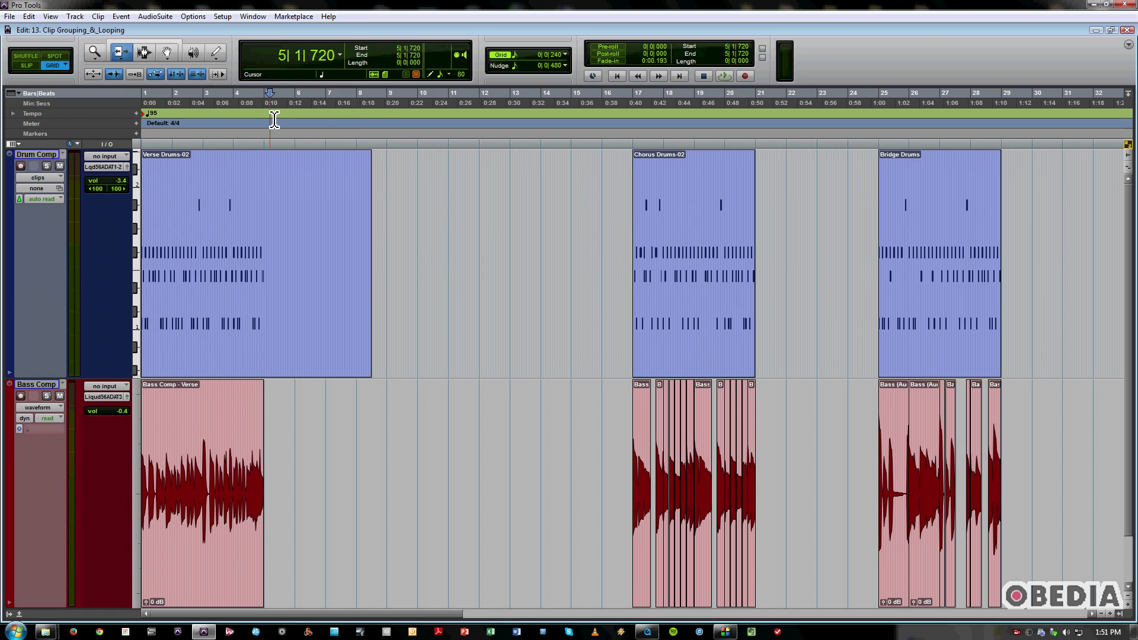
key("ctrl+z")
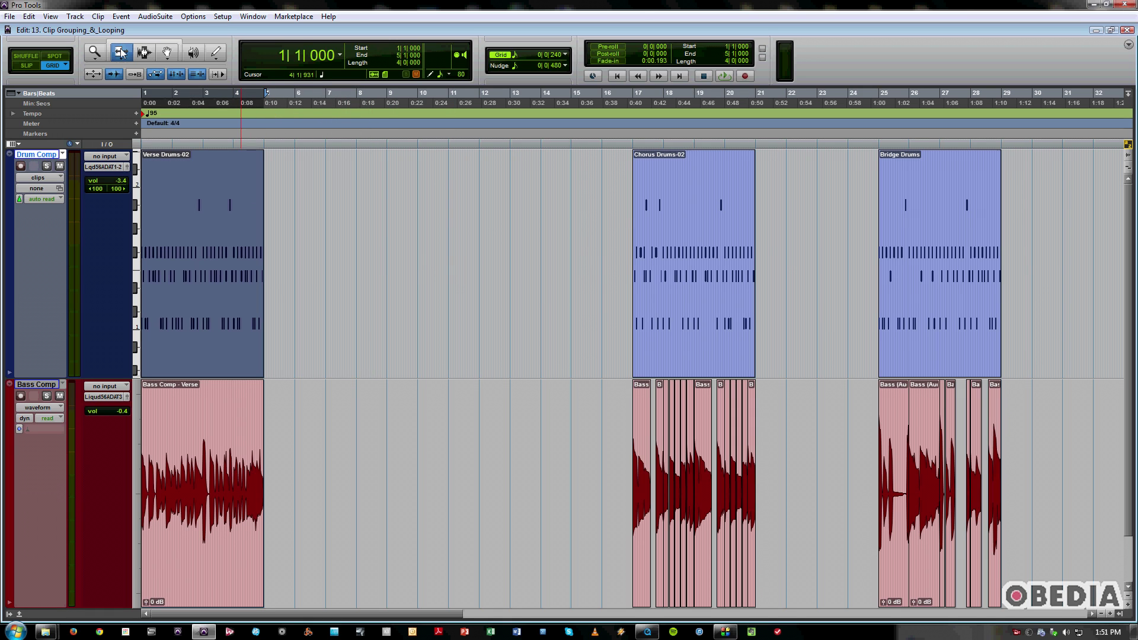
Step: Set the Trim tool back to Loop and loop Verse Drums-02 to bar 17
left_click(121, 52)
left_click(156, 98)
left_click_drag(265, 225, 633, 270)
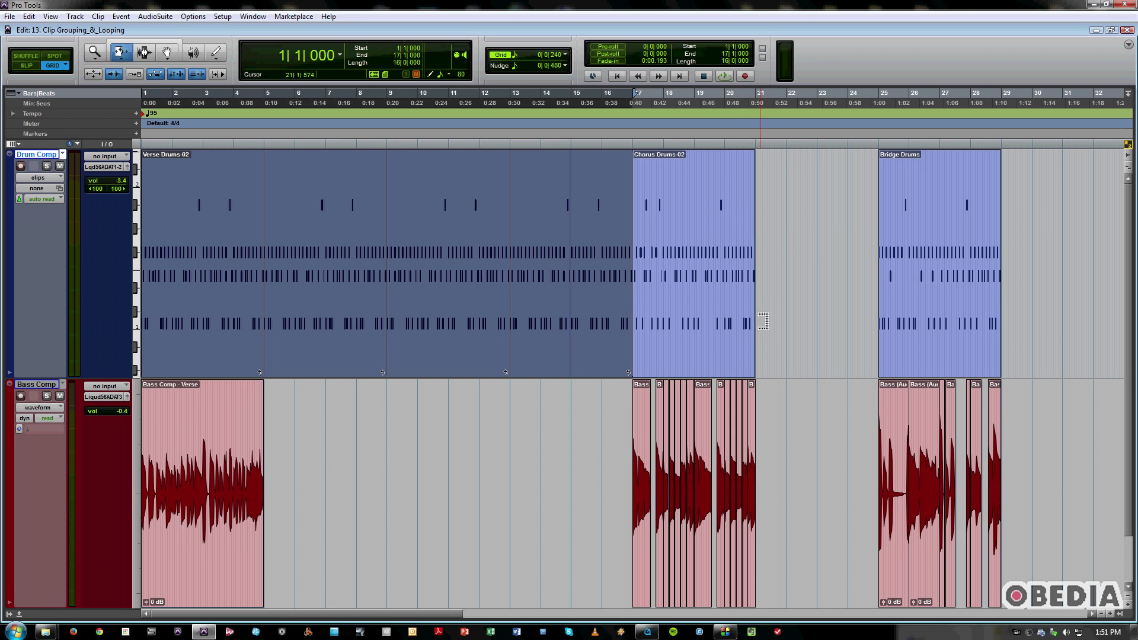
Step: Loop Chorus Drums-02 out to bar 25 against Bridge Drums, then enable the Smart Tool
left_click_drag(753, 274, 886, 280)
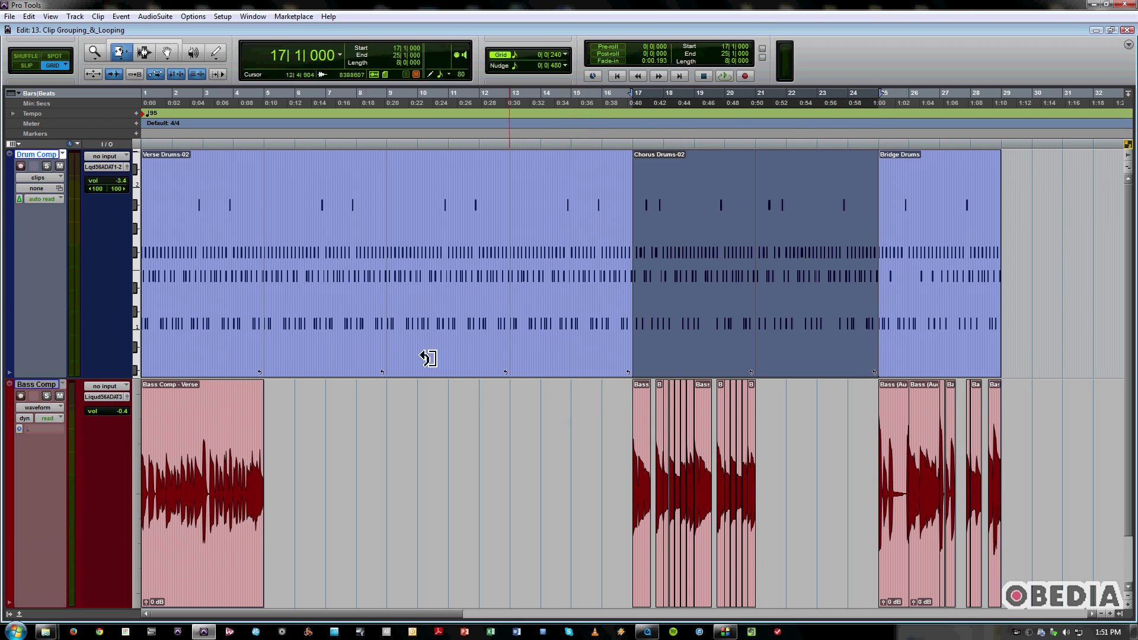
left_click(148, 41)
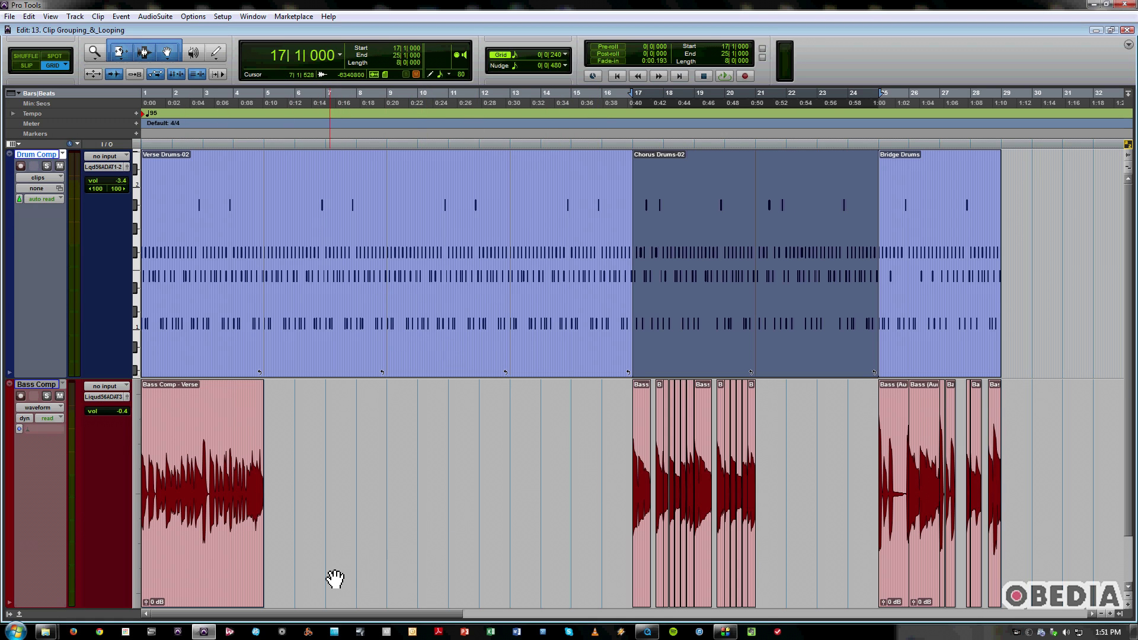
Step: Loop Bass Comp - Verse out to bar 17 and select the first chorus bass clip there
left_click(269, 495)
left_click_drag(259, 488, 632, 508)
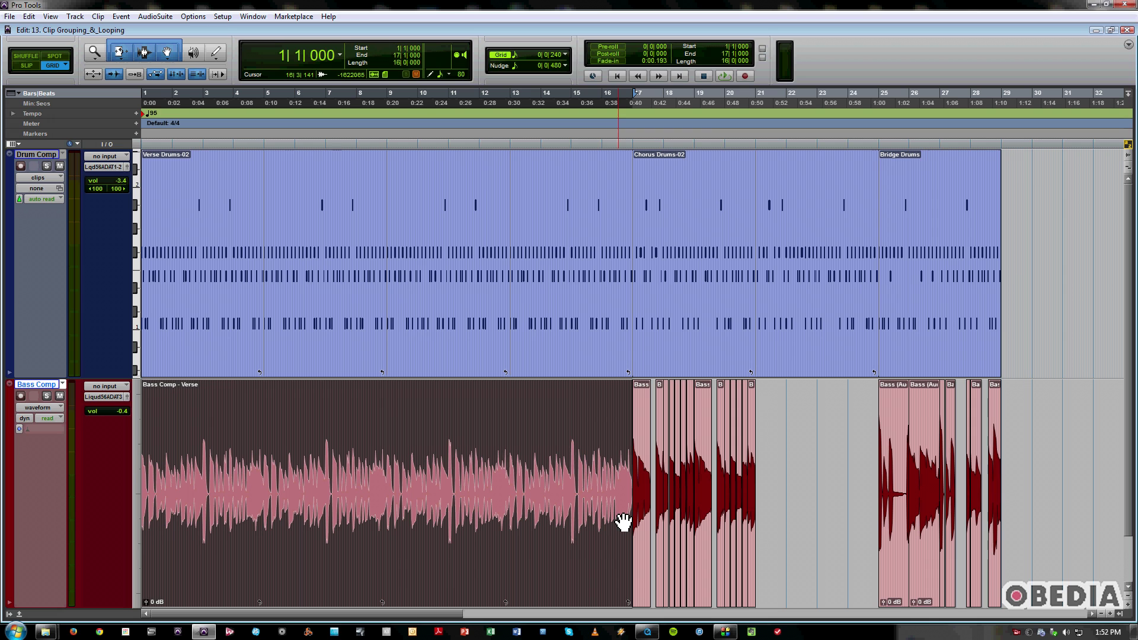
left_click(643, 579)
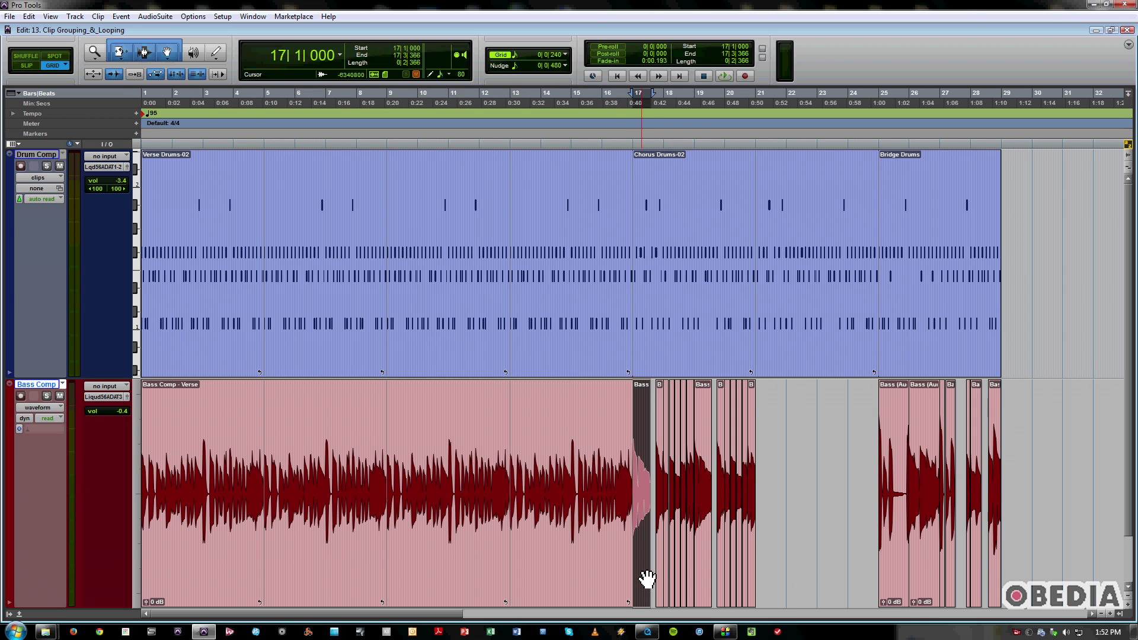
Step: Group the chorus bass clips through bar 20, ungroup them, then regroup into Bass Comp.grp-13
left_click(754, 601, "shift")
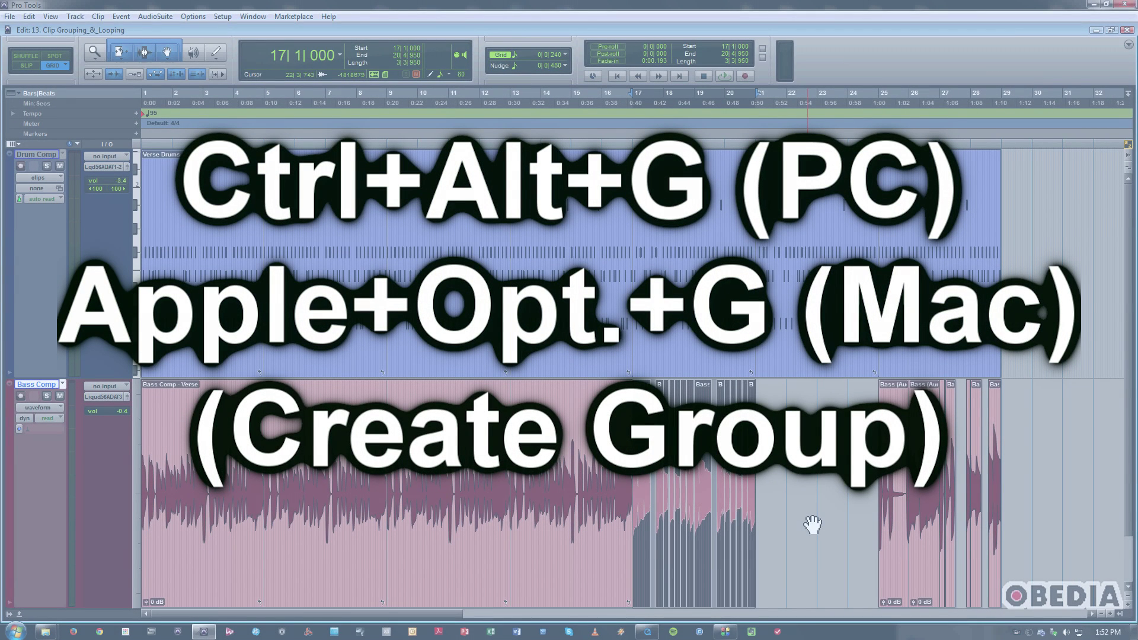
key("ctrl+alt+g")
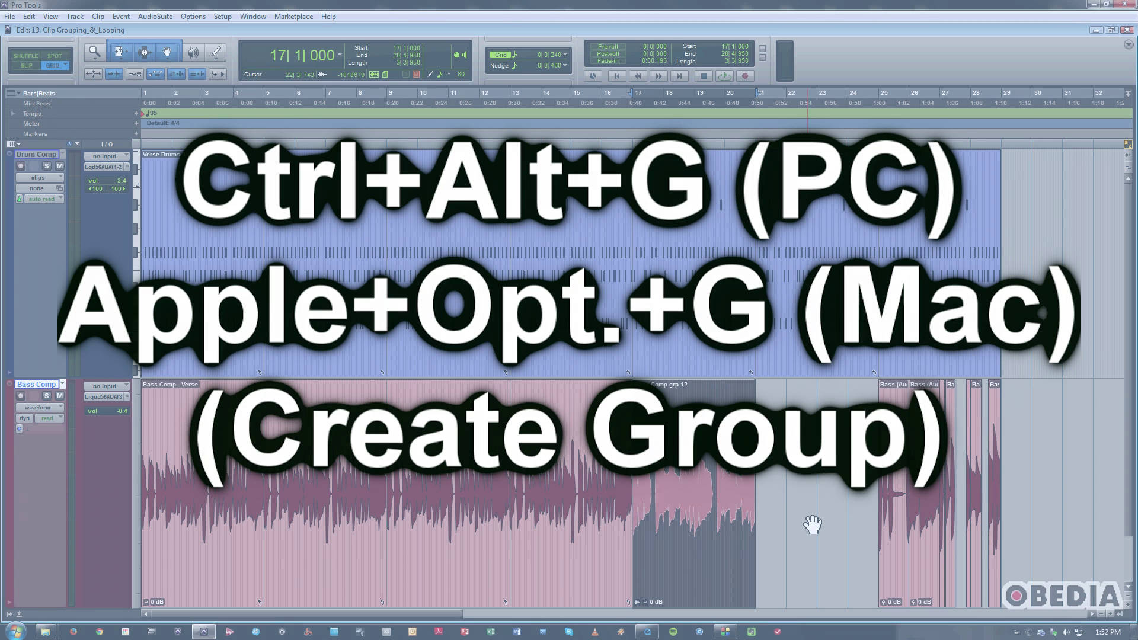
key("ctrl+alt+u")
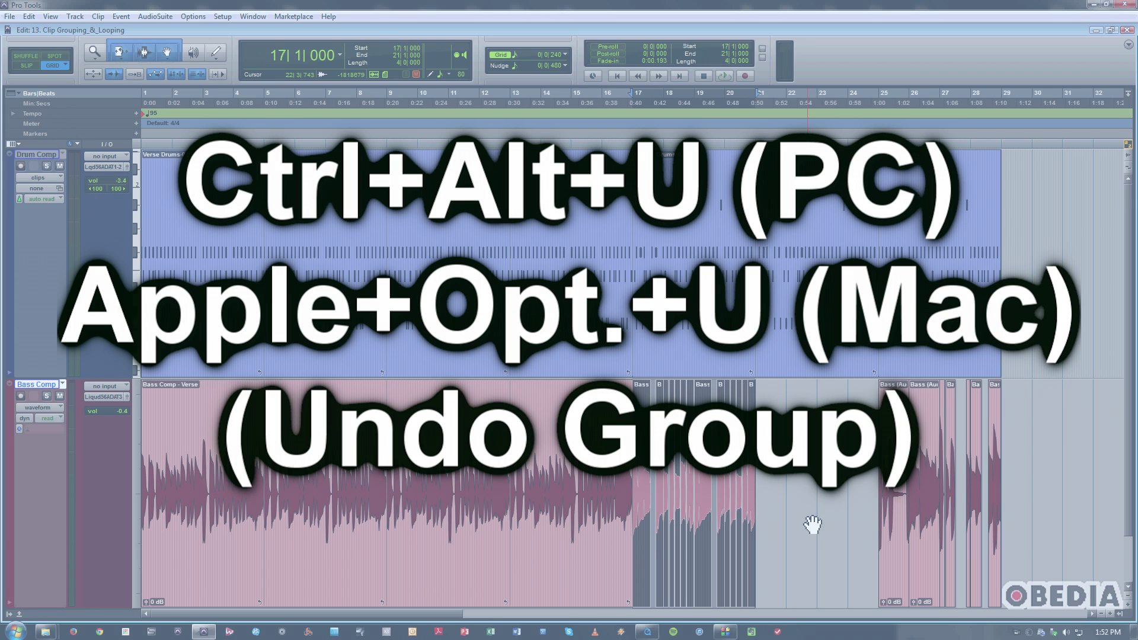
key("ctrl+alt+r")
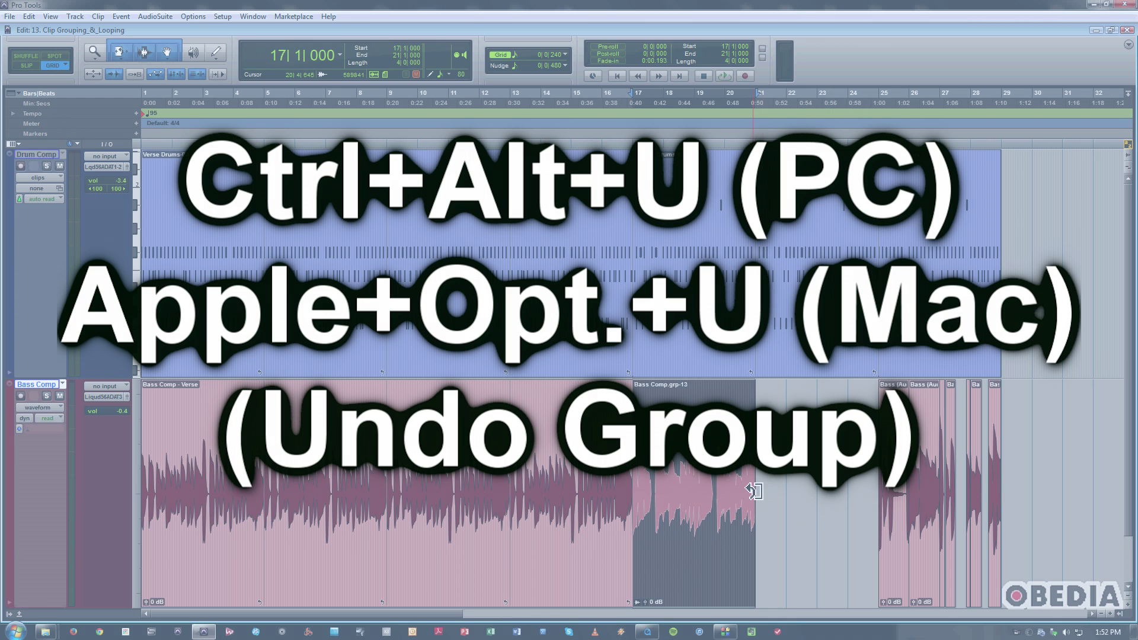
Step: Loop Bass Comp.grp-13 to bar 25, group the bar 25–29 bridge bass clips, then deselect
left_click_drag(754, 491, 888, 520)
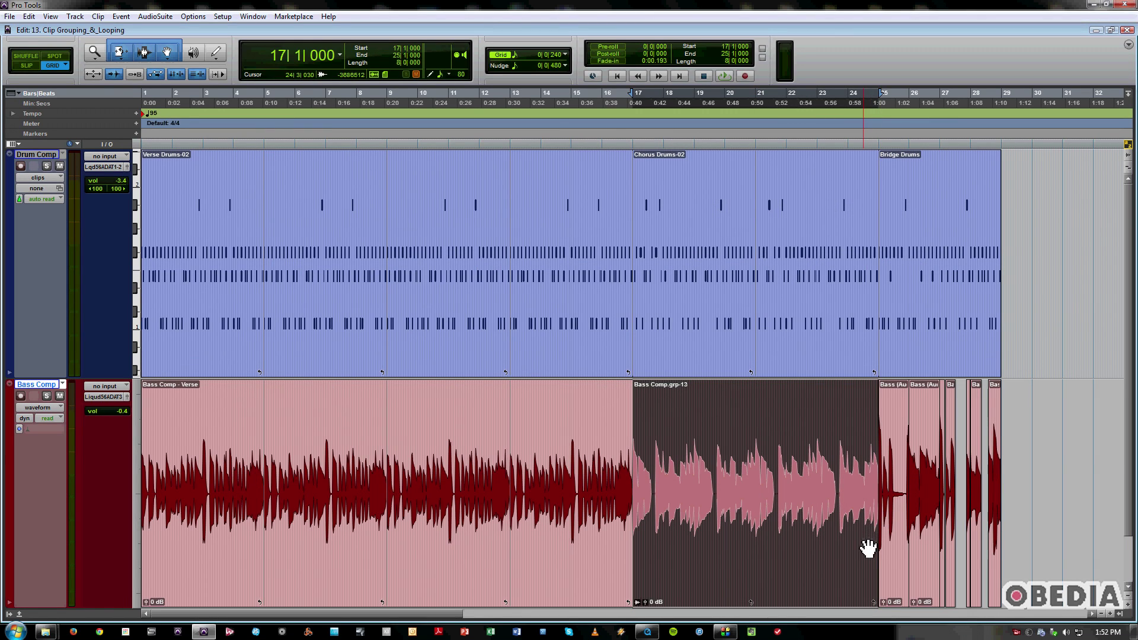
left_click(901, 600)
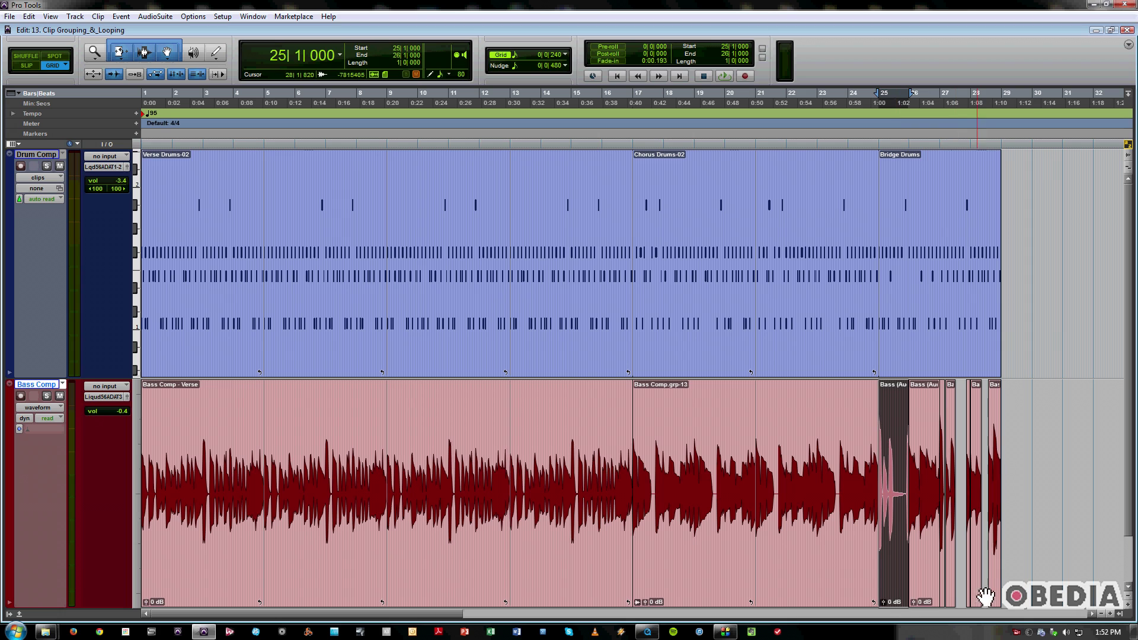
left_click(999, 604, "shift")
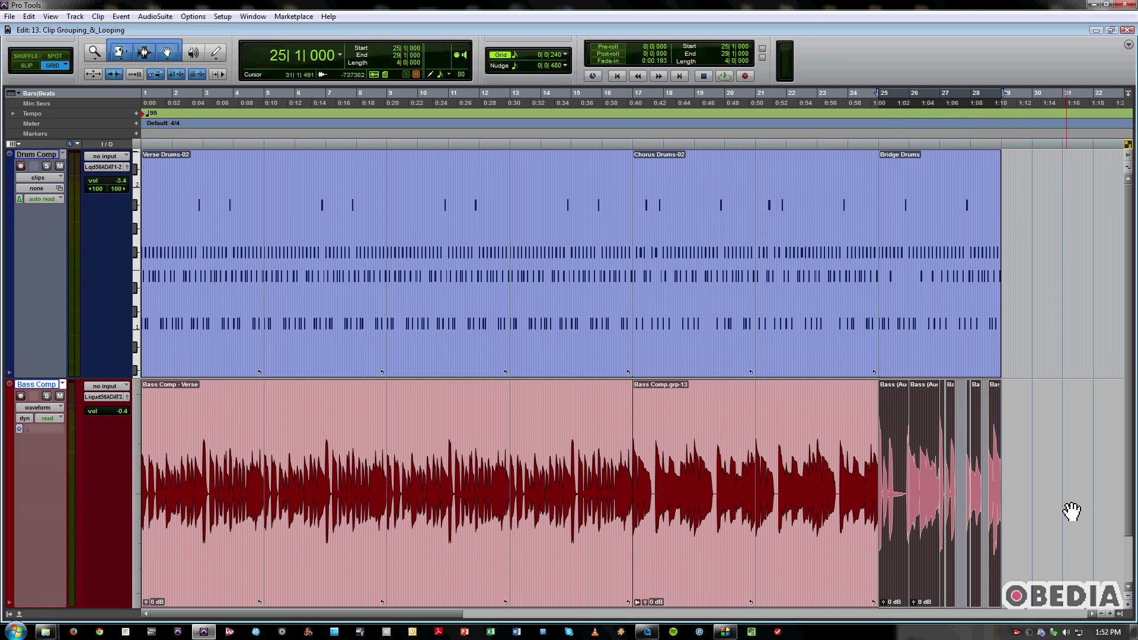
key("ctrl+alt+g")
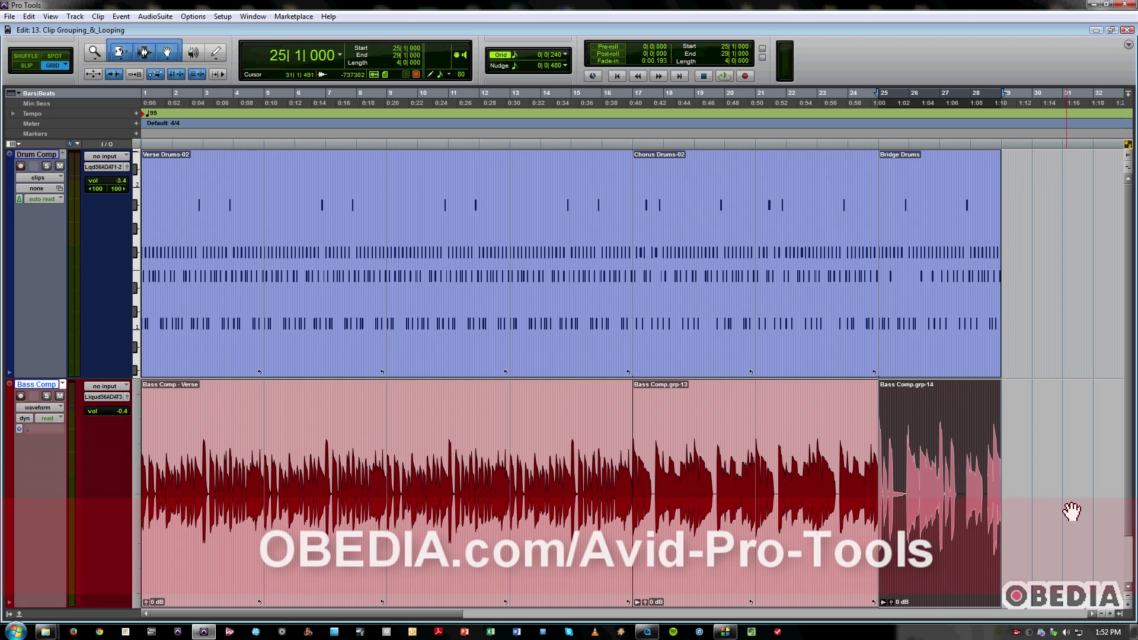
key("Return")
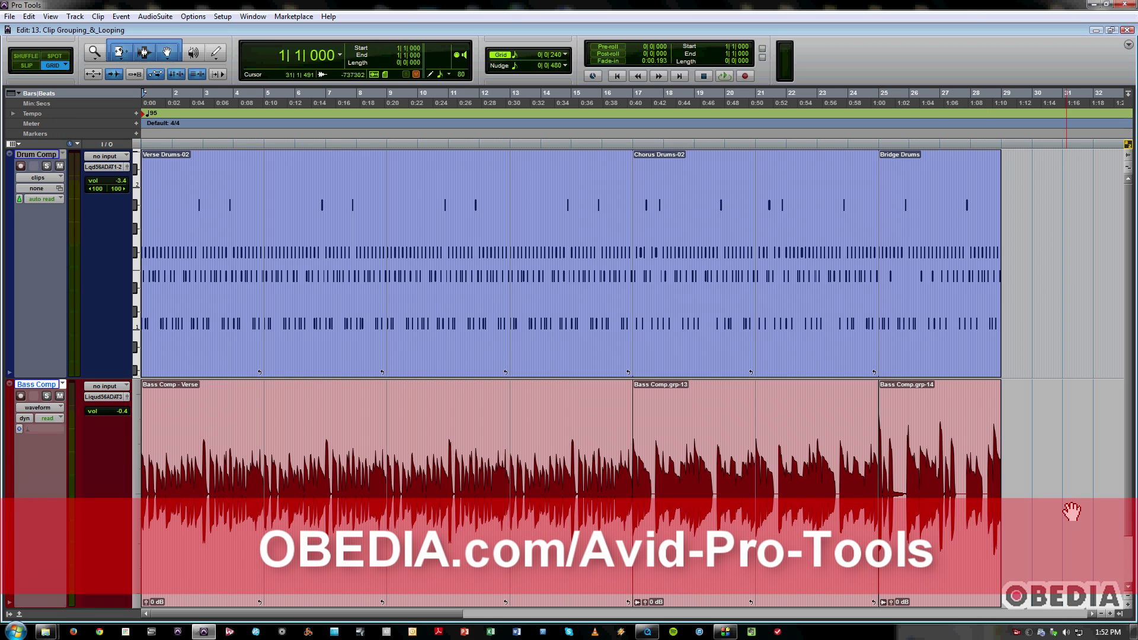